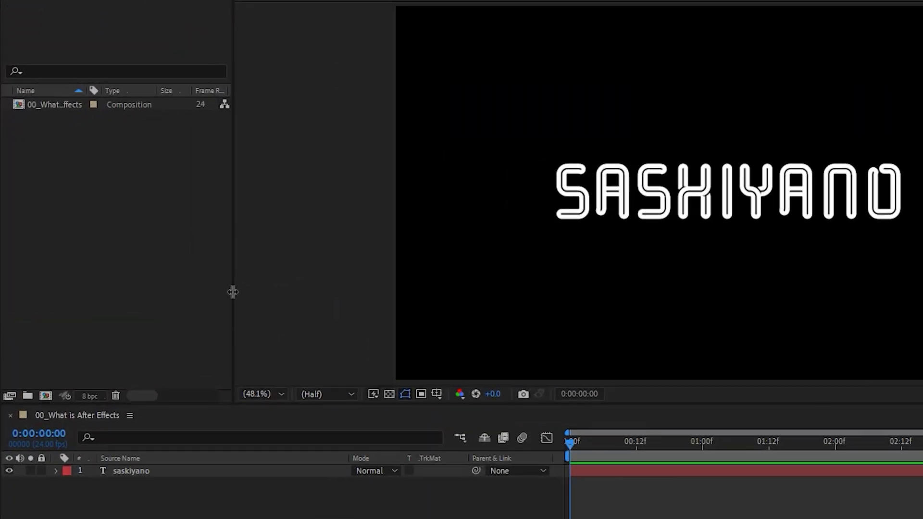
Step: Resize the Project, Composition and Timeline panels by moving the borders they share
left_click_drag(155, 252, 224, 250)
left_click_drag(335, 287, 377, 295)
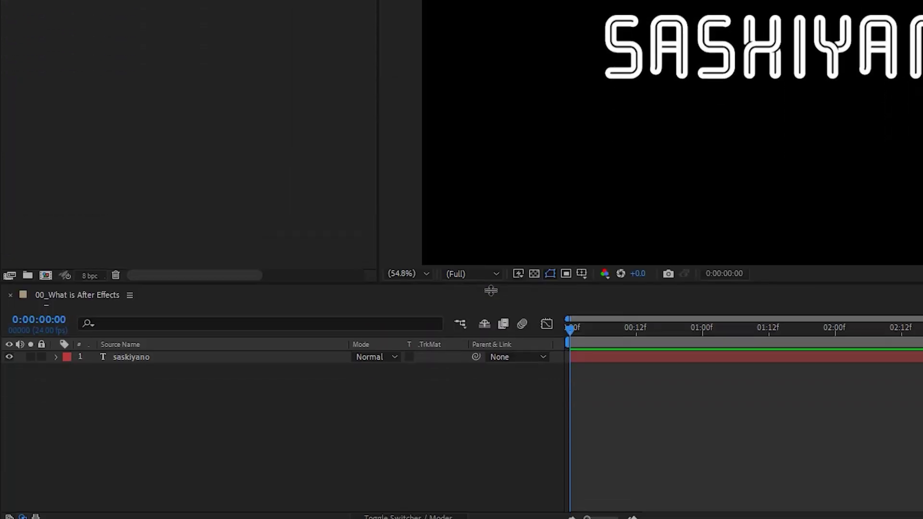
left_click_drag(490, 290, 493, 266)
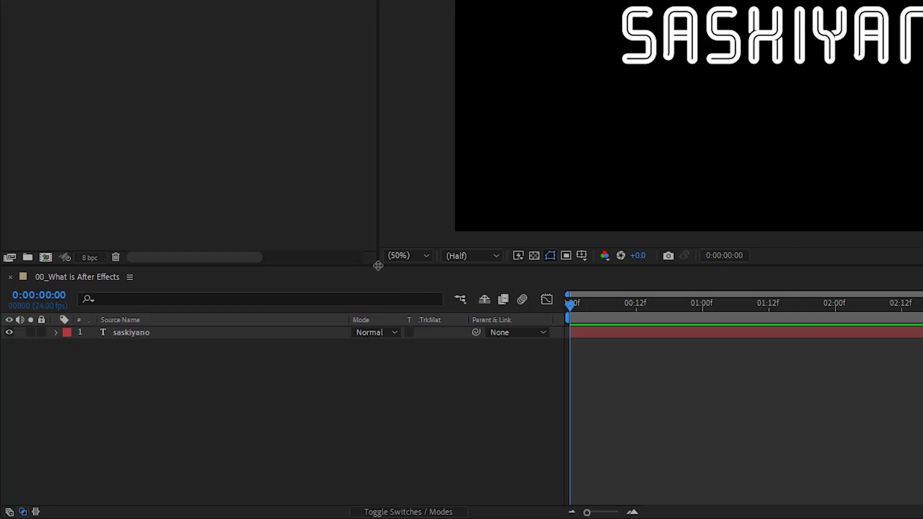
left_click_drag(378, 266, 298, 265)
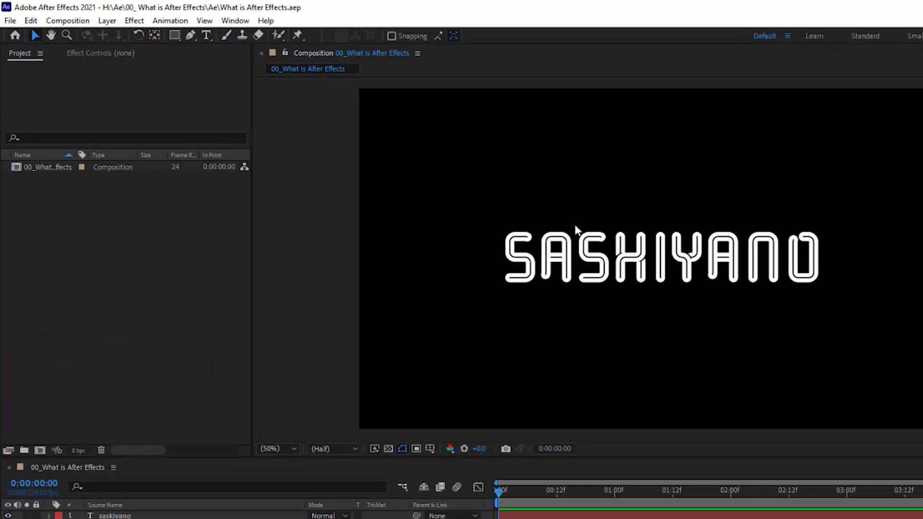
Step: Reset the Default workspace to its saved layout
left_click(179, 16)
mouse_move(310, 25)
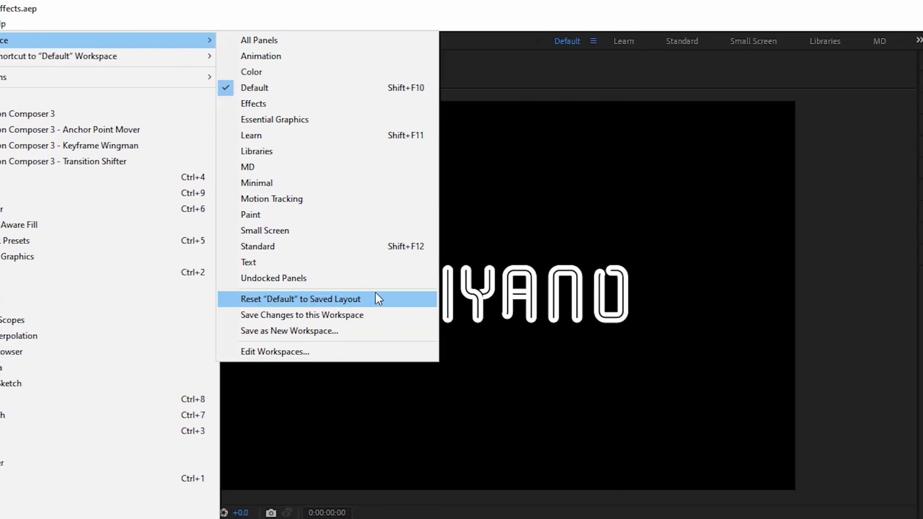
left_click(680, 299)
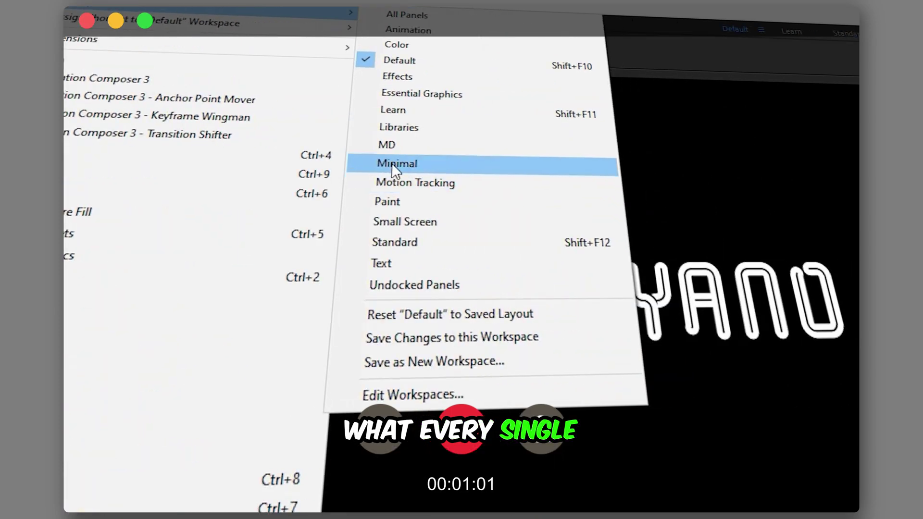
Step: Try out the Minimal workspace and one more preset layout
left_click(394, 164)
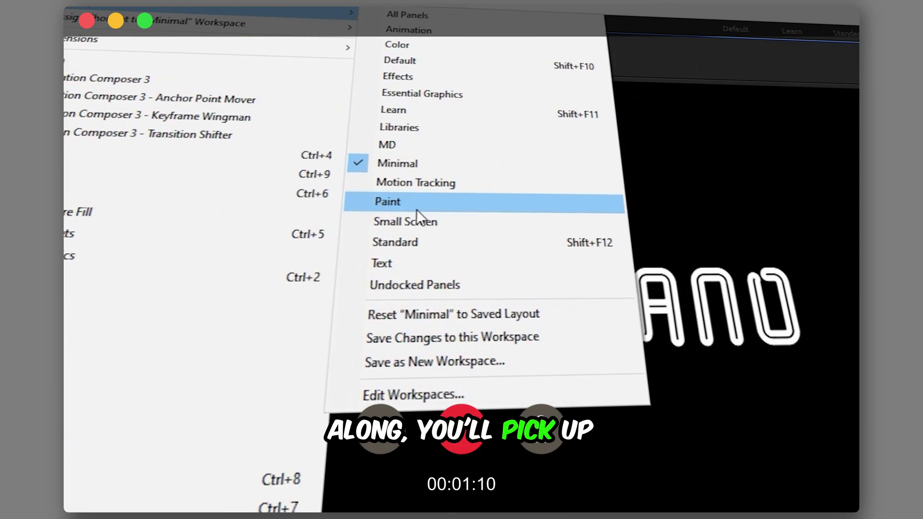
left_click(416, 209)
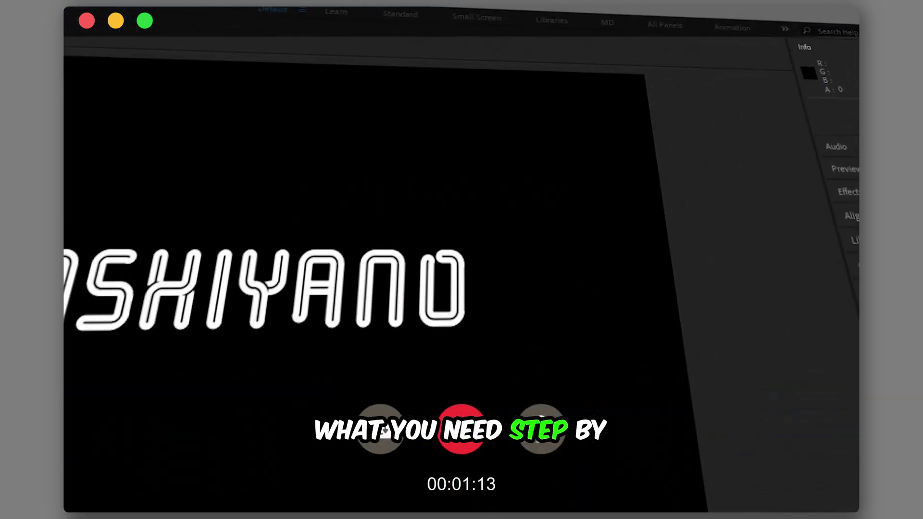
Step: Close the Libraries panel in the stack beside the composition view
right_click(800, 158)
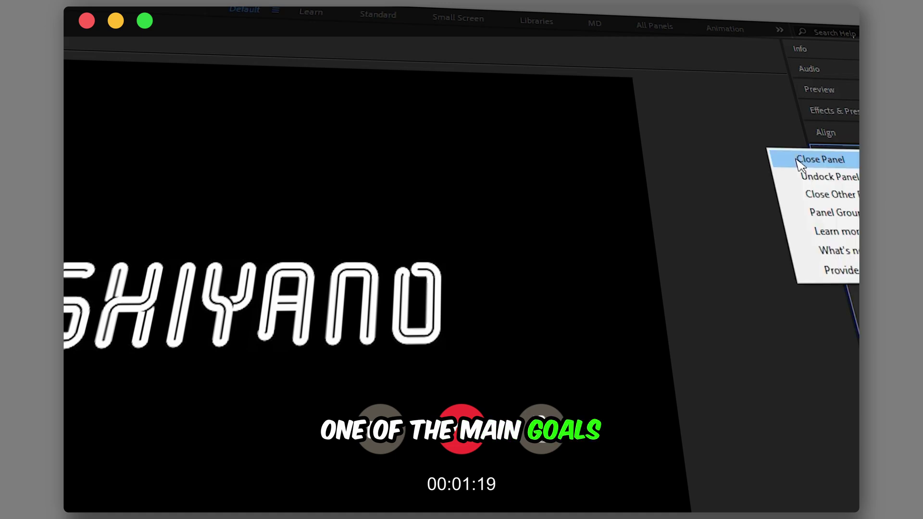
left_click(799, 159)
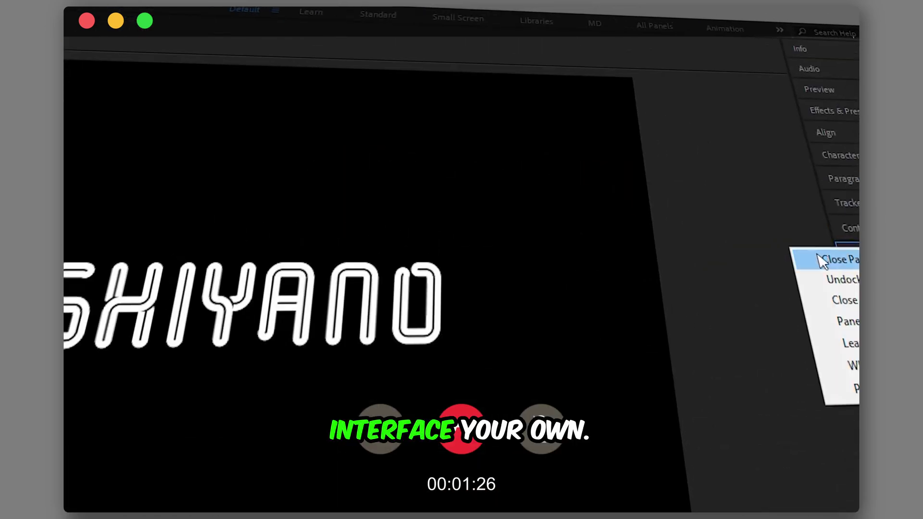
left_click(820, 259)
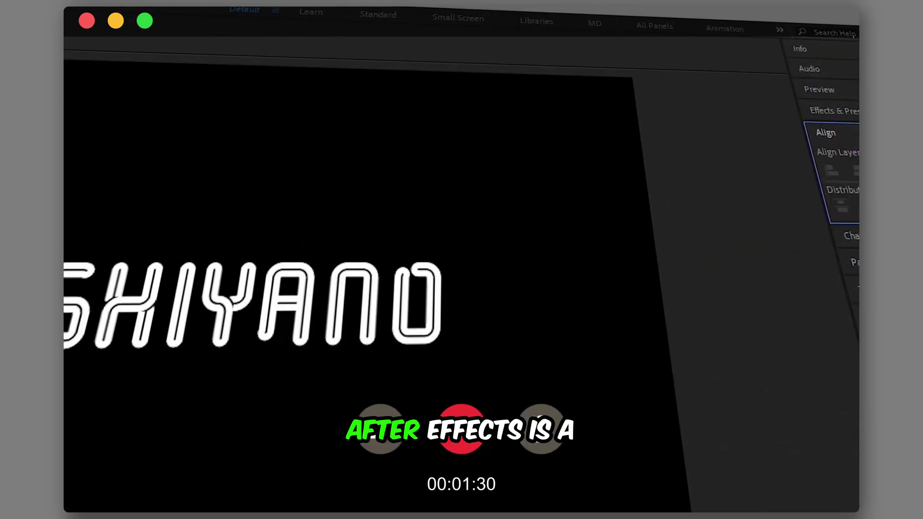
mouse_move(820, 160)
left_click(673, 241)
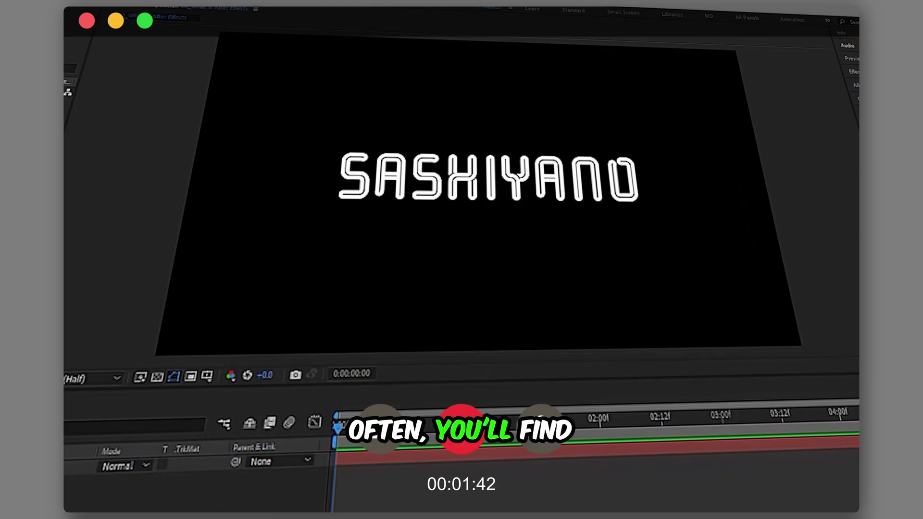
Step: Dock the Character panel in its own column between the composition view and the panel stack
left_click_drag(855, 108, 753, 30)
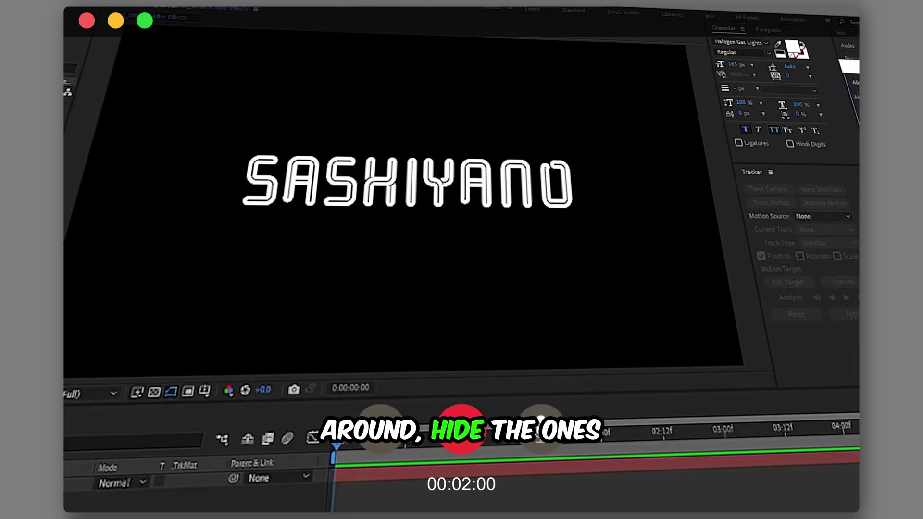
left_click_drag(855, 82, 232, 43)
Step: Save the current panel layout as a new workspace named New_MD
left_click(233, 29)
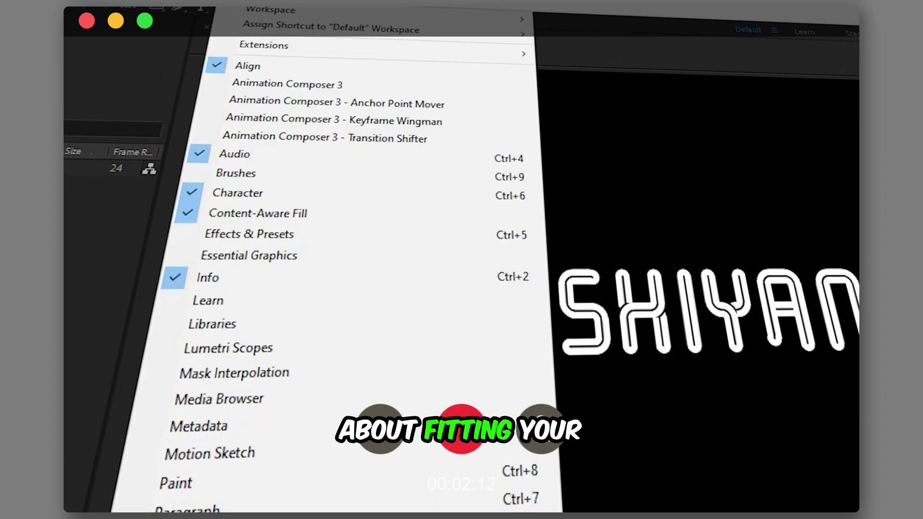
left_click(536, 242)
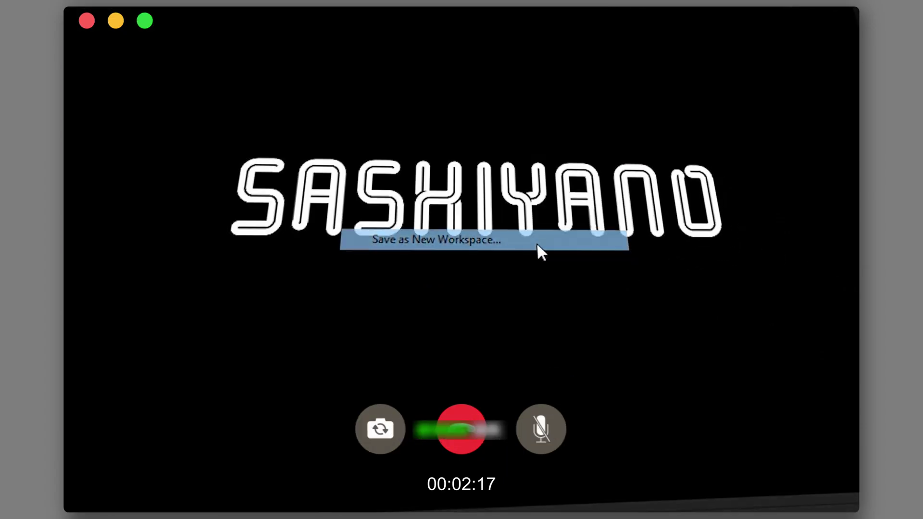
type("New_MD")
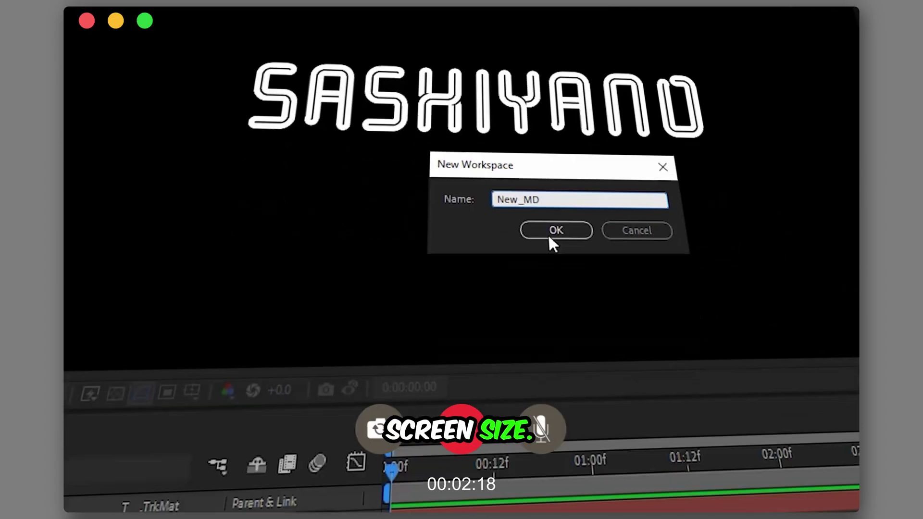
left_click(550, 233)
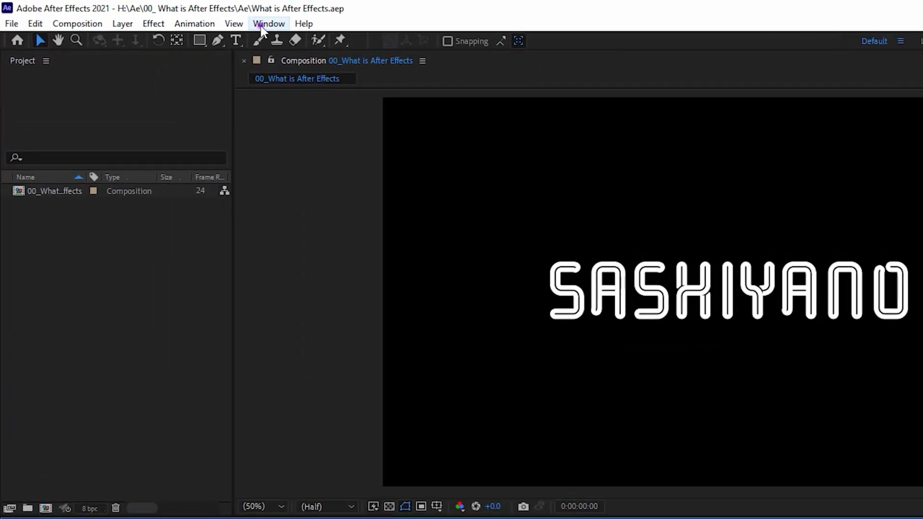
Step: Switch the interface to the Minimal workspace
left_click(179, 16)
mouse_move(216, 27)
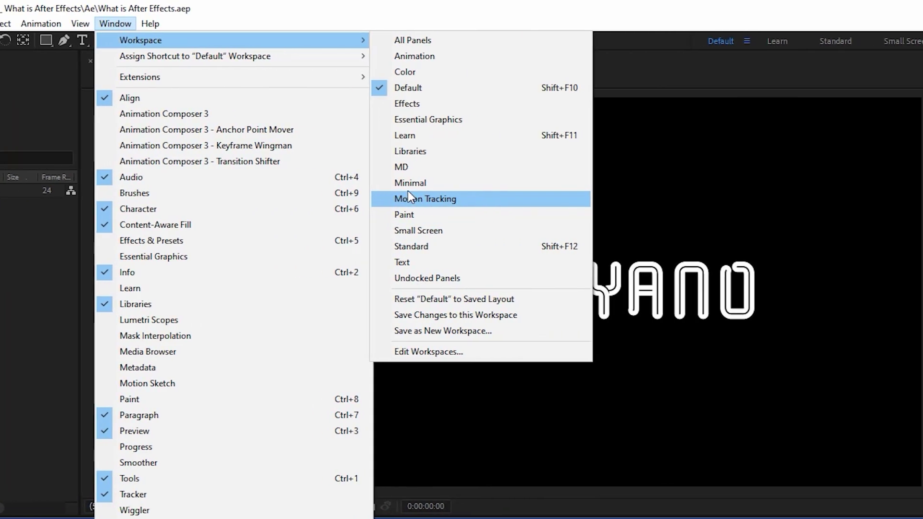
left_click(621, 198)
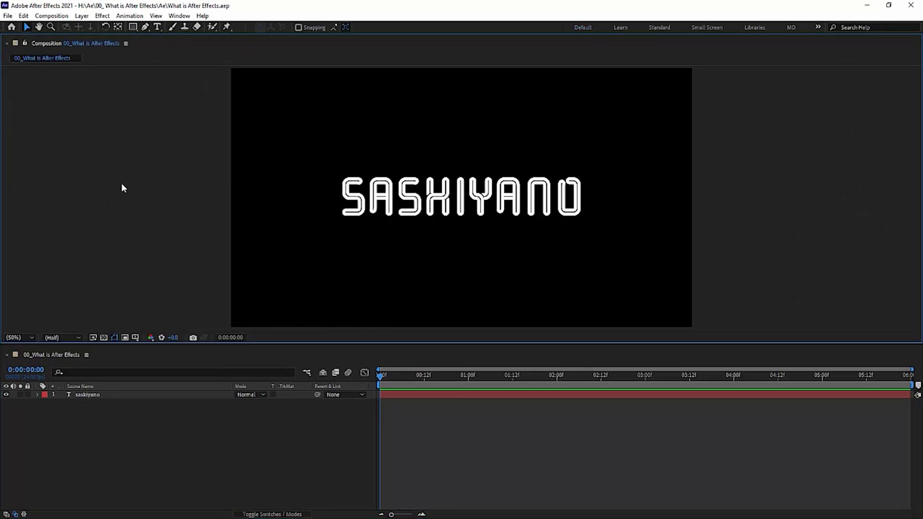
left_click(475, 141)
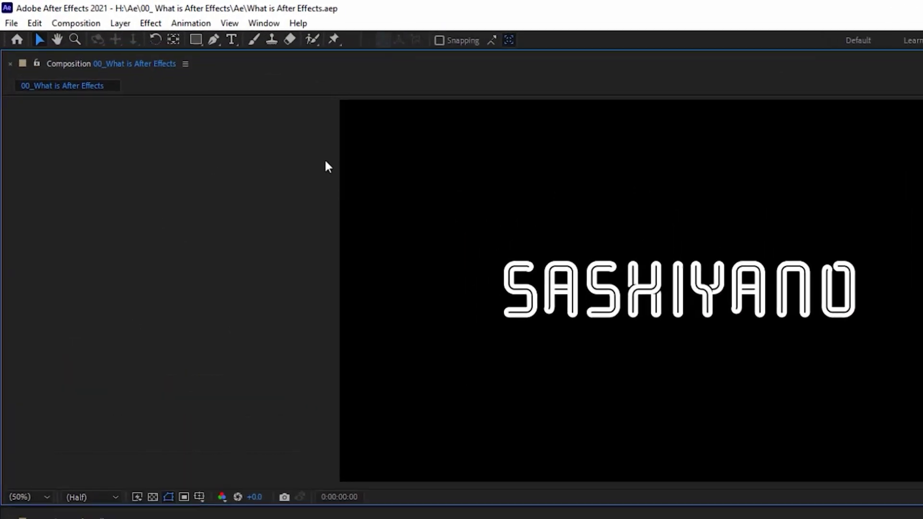
Step: Switch the interface to the Small Screen workspace
left_click(265, 23)
mouse_move(369, 41)
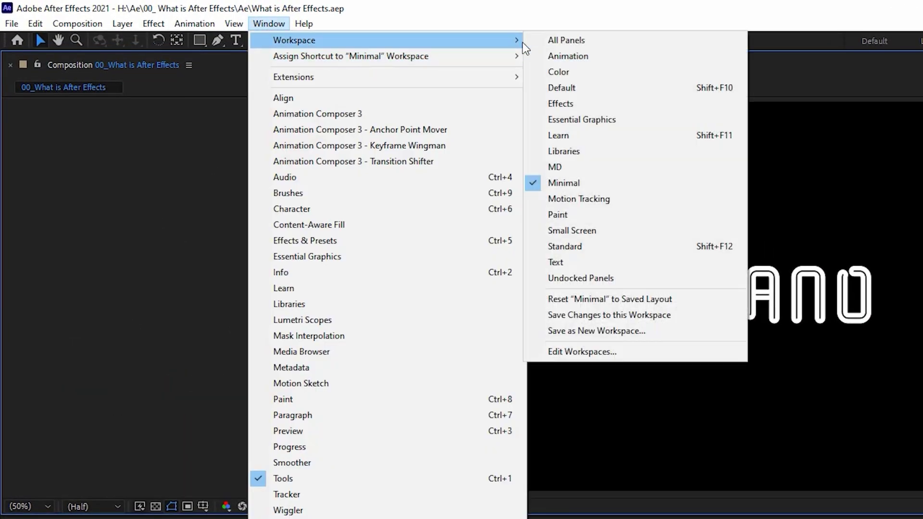
left_click(569, 230)
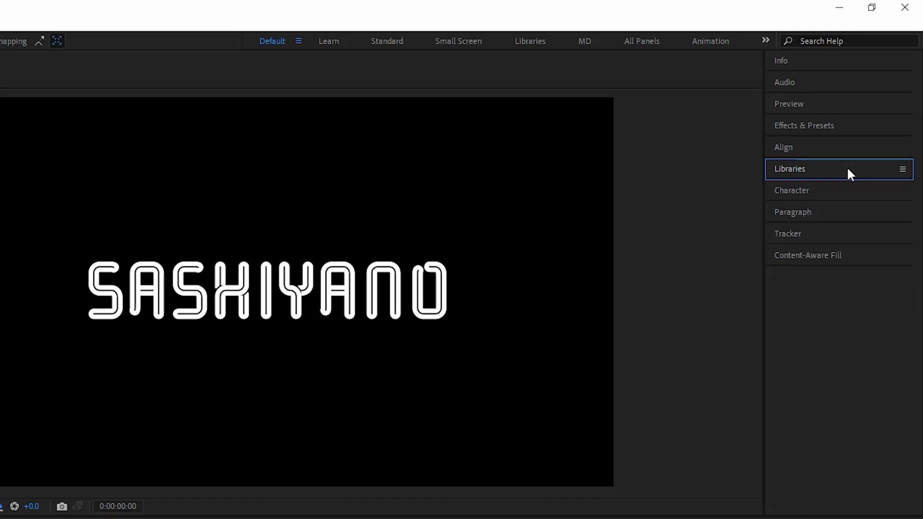
Step: Close the Libraries panel and bring it back into the panel stack
left_click(903, 169)
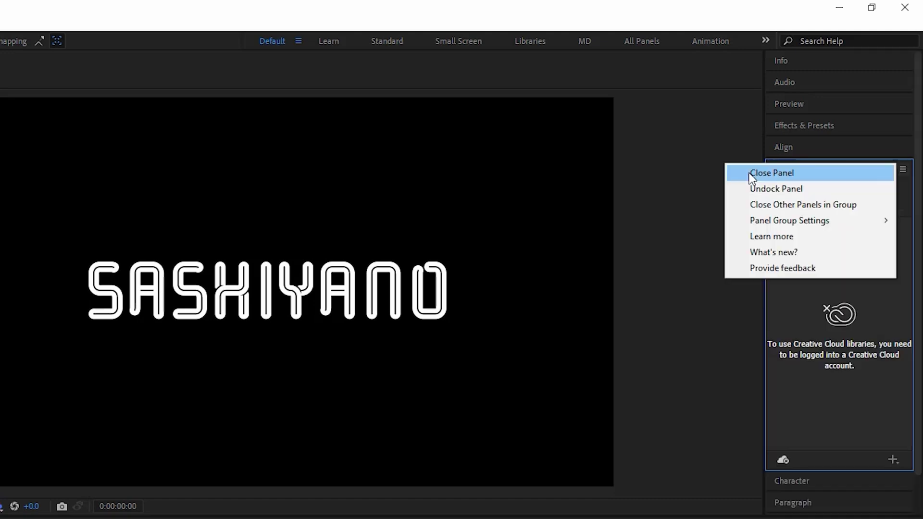
left_click(751, 176)
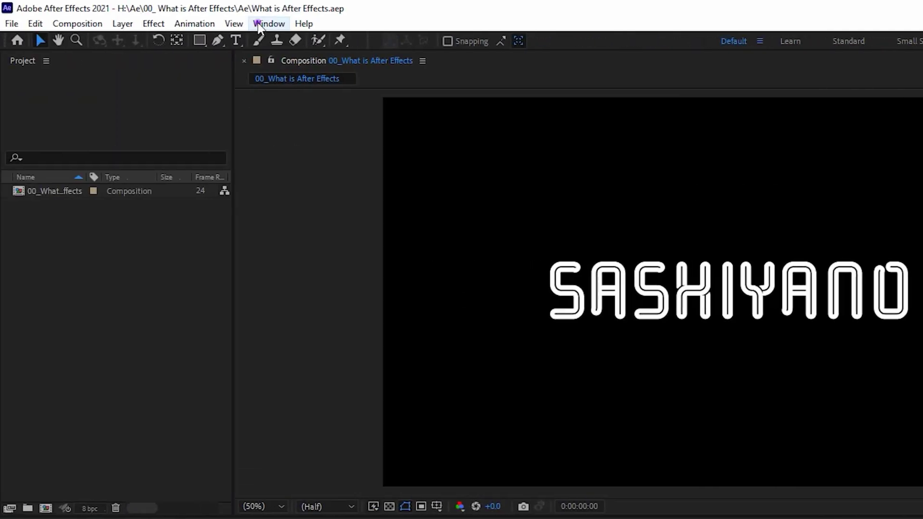
left_click(258, 24)
left_click(272, 313)
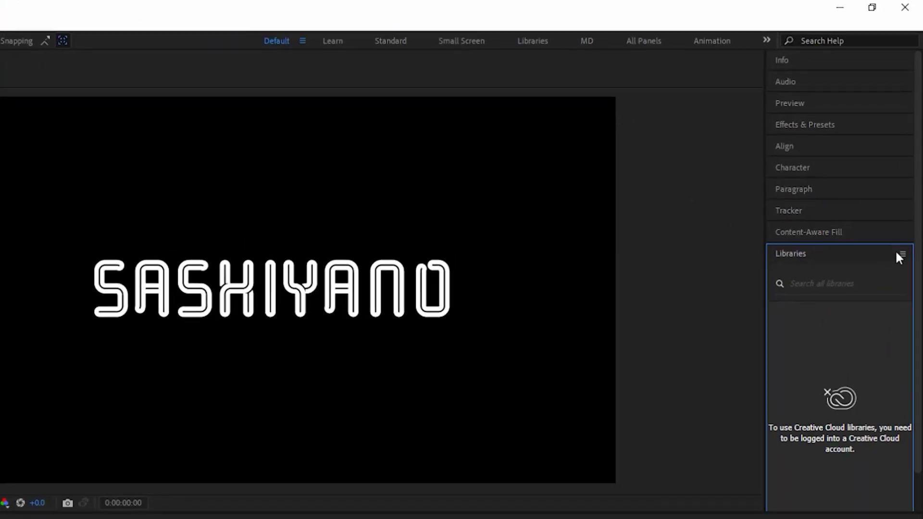
Step: Remove the reopened Libraries panel from the panel stack
left_click(909, 170)
left_click(748, 260)
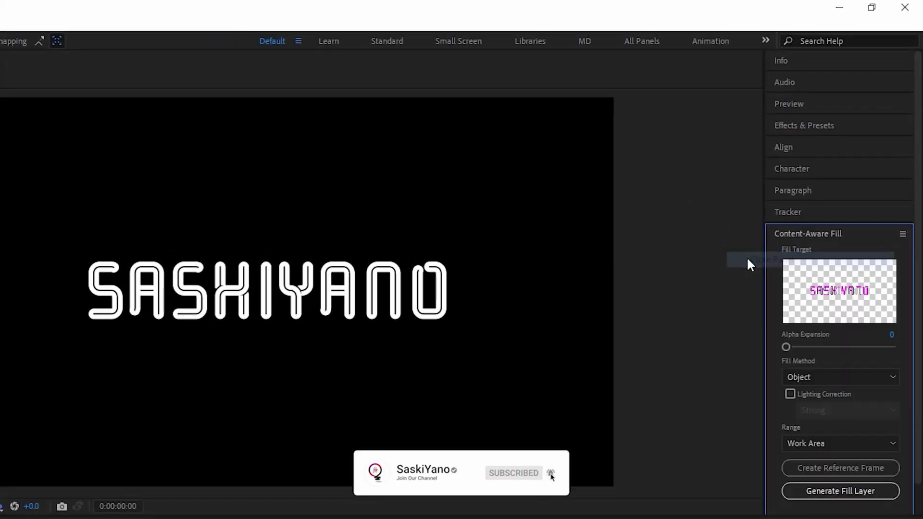
Step: Expand the stacked panels one after another, from Content-Aware Fill up to Effects & Presets
left_click(827, 236)
left_click(785, 235)
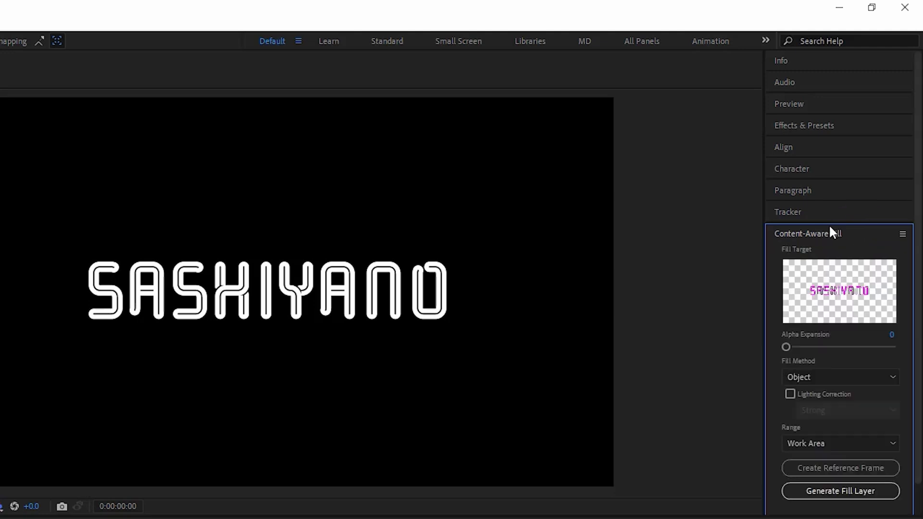
left_click(833, 212)
left_click(828, 189)
left_click(828, 168)
left_click(831, 146)
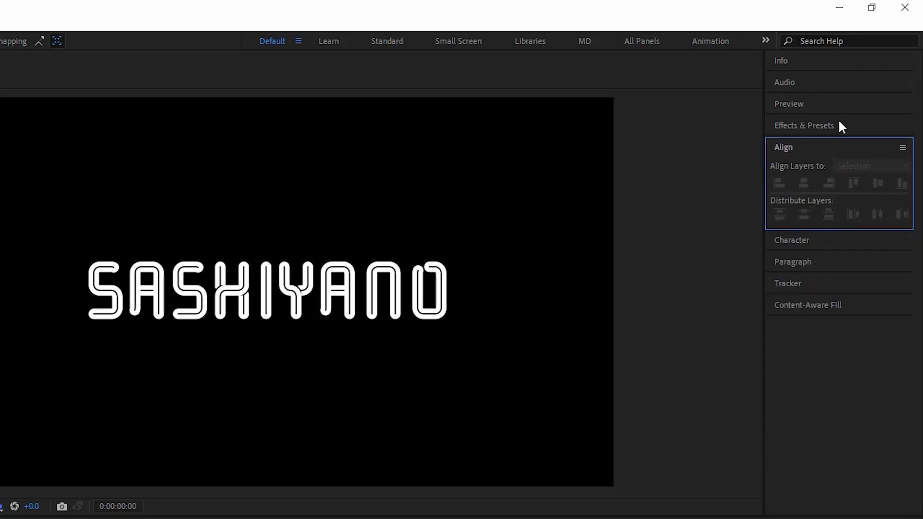
left_click(838, 123)
Step: Turn off Solo Panels in Stack for the group containing Effects & Presets, and expand the Preview panel
left_click(902, 126)
mouse_move(793, 177)
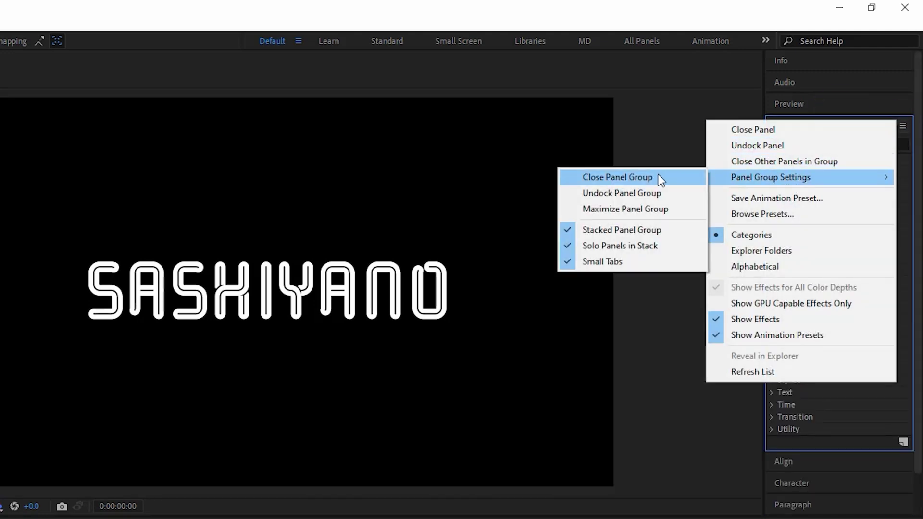
left_click(662, 246)
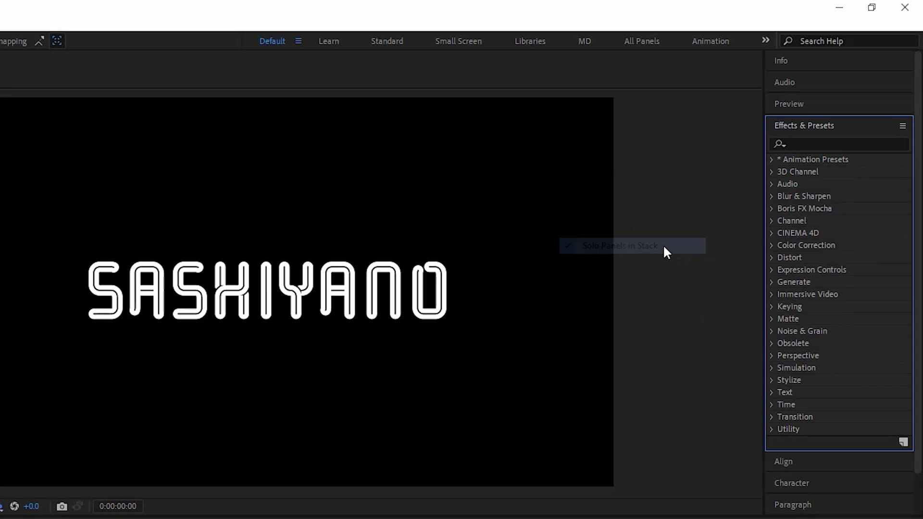
left_click(842, 105)
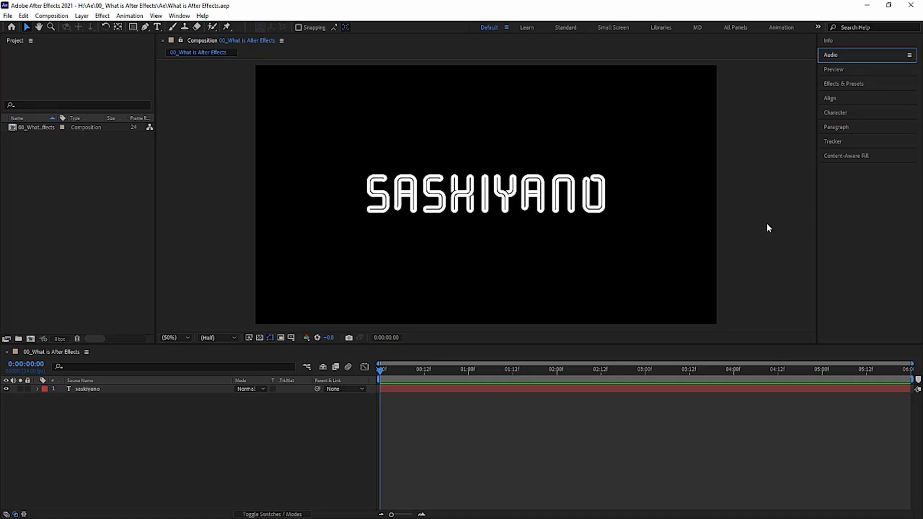
Step: Dock the Character panel in a new column beside the composition view and group the Paragraph panel with it
left_click(859, 113)
left_click_drag(872, 112, 788, 165)
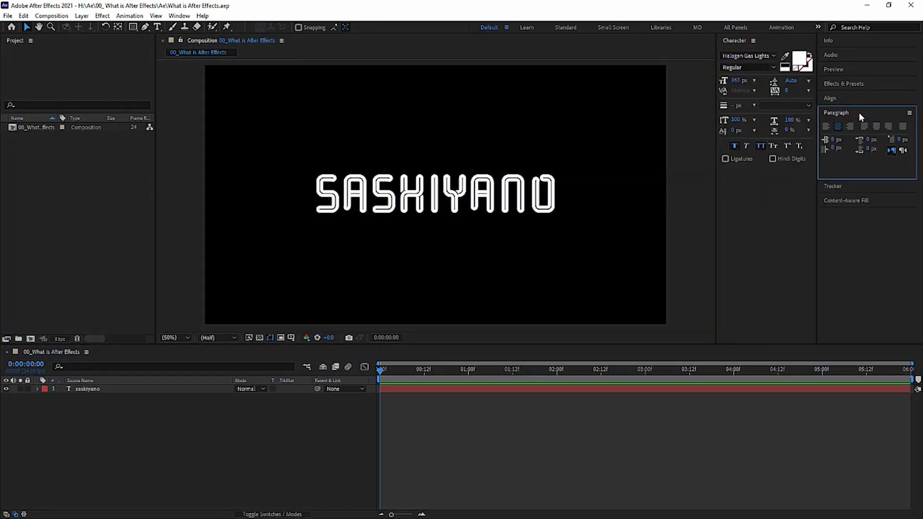
left_click_drag(861, 111, 746, 83)
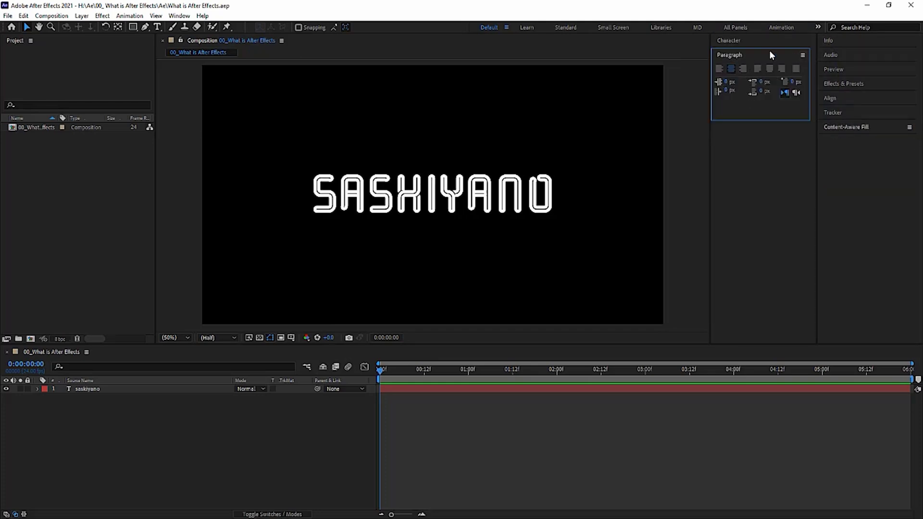
Step: Turn off Stacked Panel Group for the group holding the Character and Paragraph panels
left_click(803, 54)
mouse_move(777, 91)
left_click(863, 124)
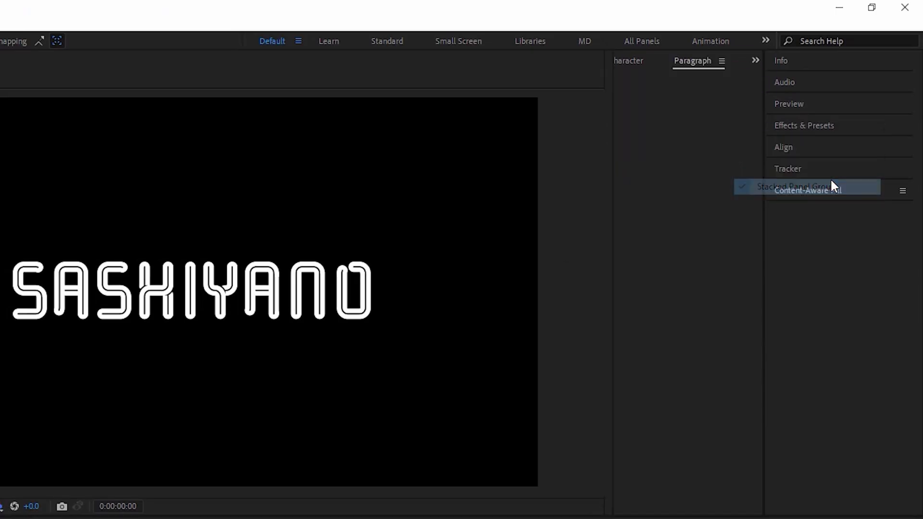
Step: Undock the Align panel into its own floating window
left_click(903, 147)
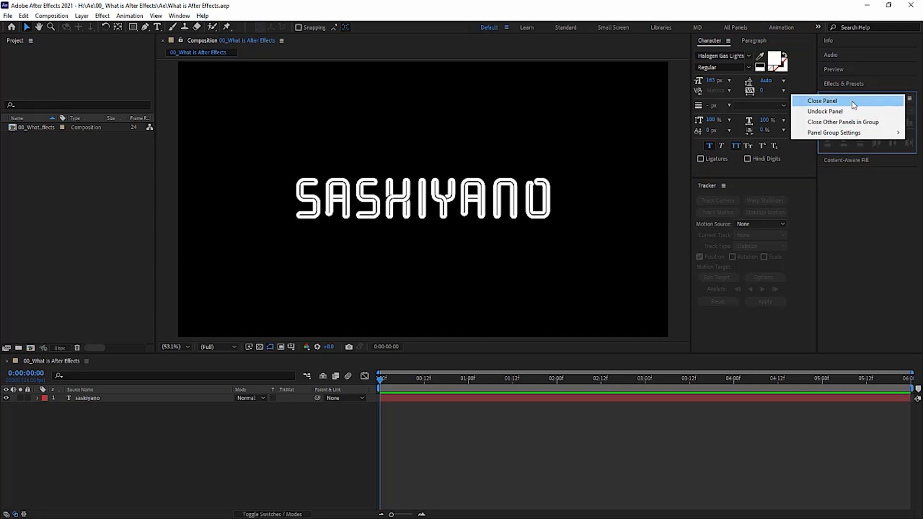
left_click(863, 114)
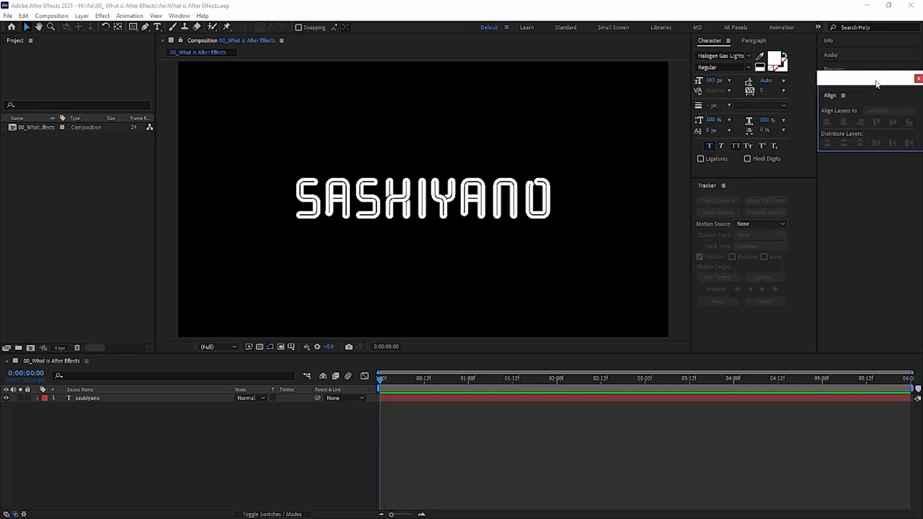
Step: Dock the floating Align panel back into the panel stack, directly above Content-Aware Fill
left_click_drag(843, 93, 841, 242)
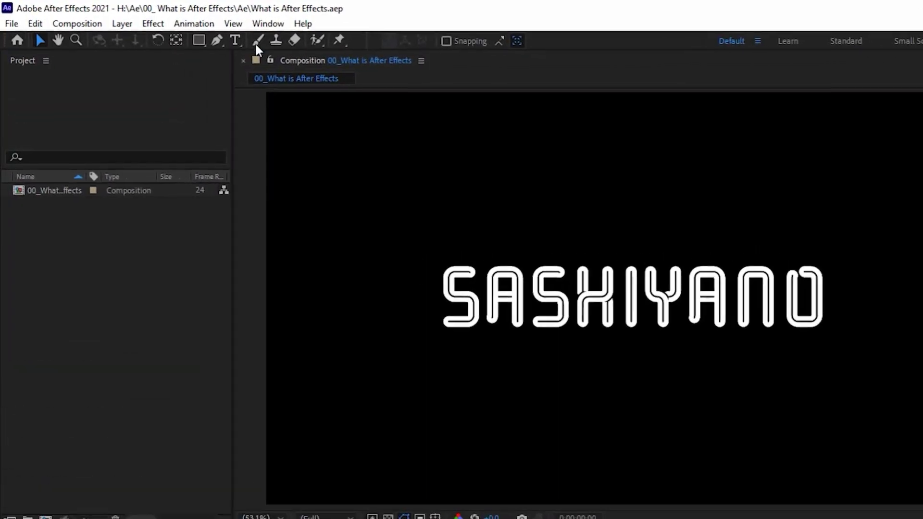
Step: Save the current panel layout as a new workspace named New_MD and check it in the list of workspaces
left_click(268, 23)
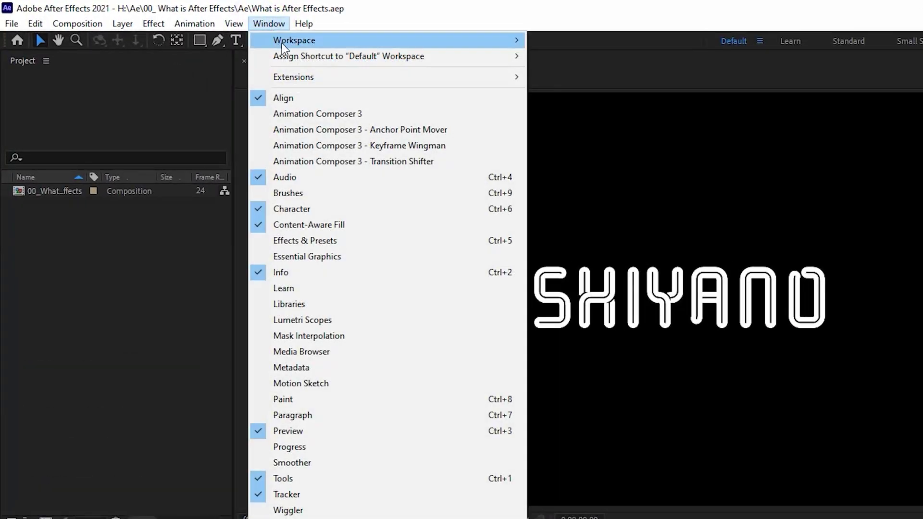
mouse_move(411, 42)
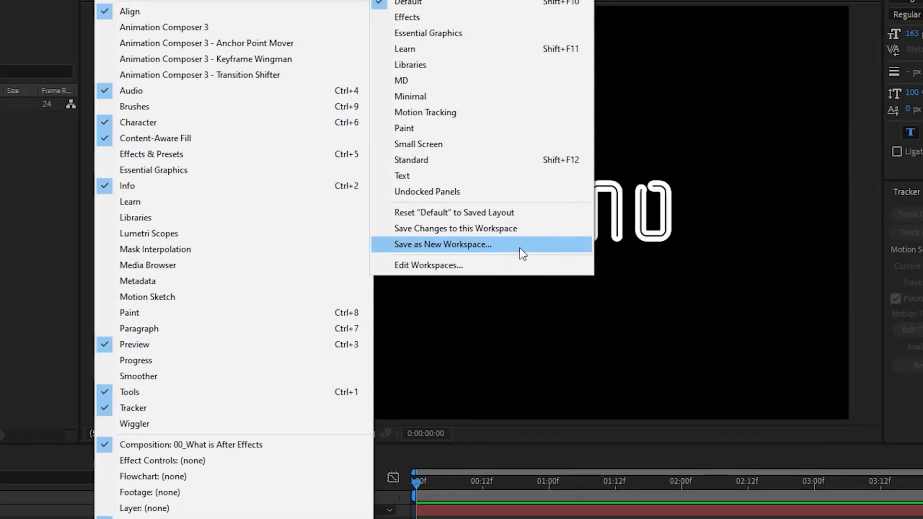
left_click(523, 244)
type("New_MD")
key("Return")
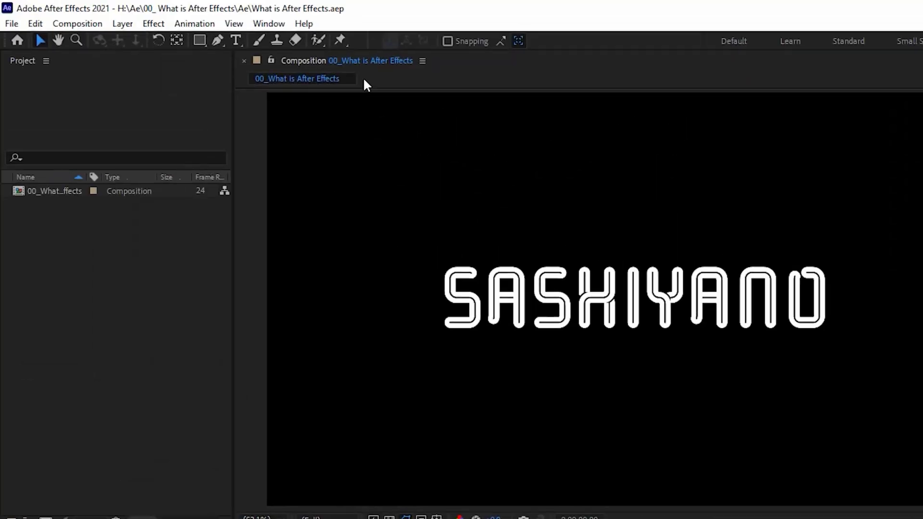
left_click(271, 23)
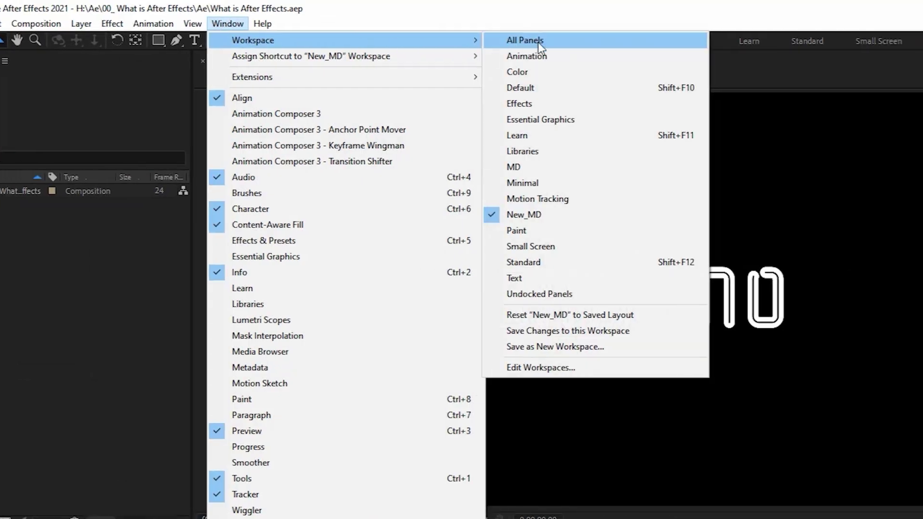
key("Escape")
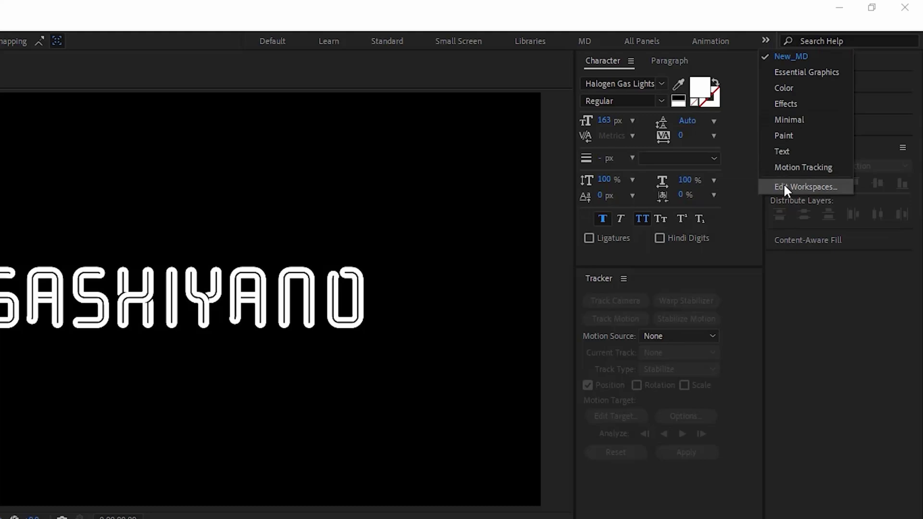
Step: Edit the workspace order, moving New_MD out of the overflow group to between Standard and Small Screen
left_click(798, 186)
left_click_drag(346, 319, 304, 164)
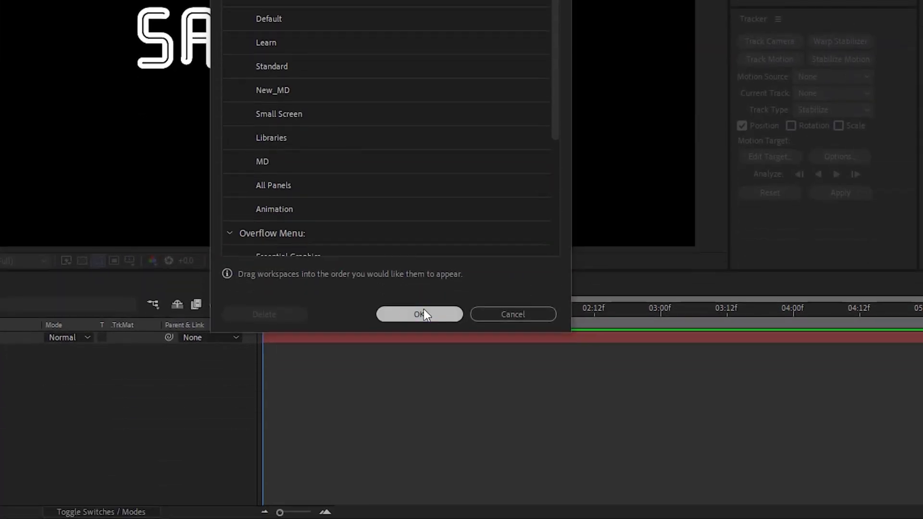
left_click(424, 315)
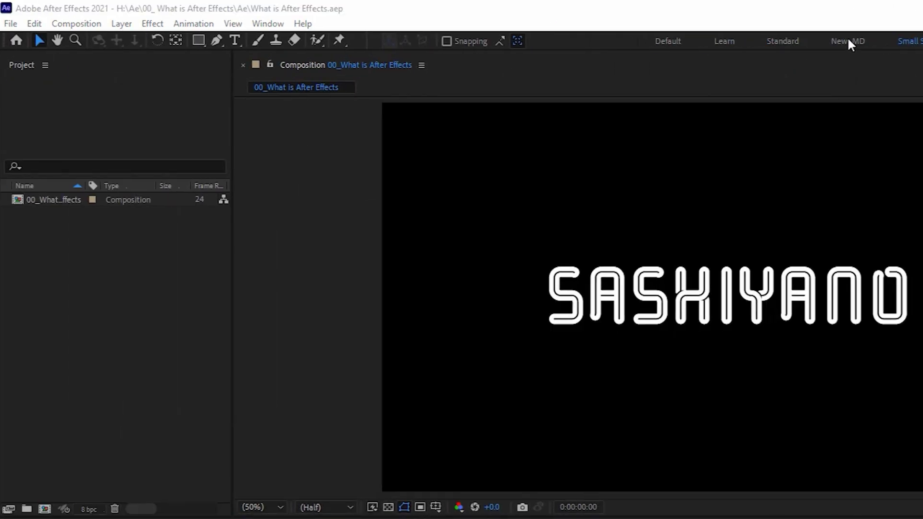